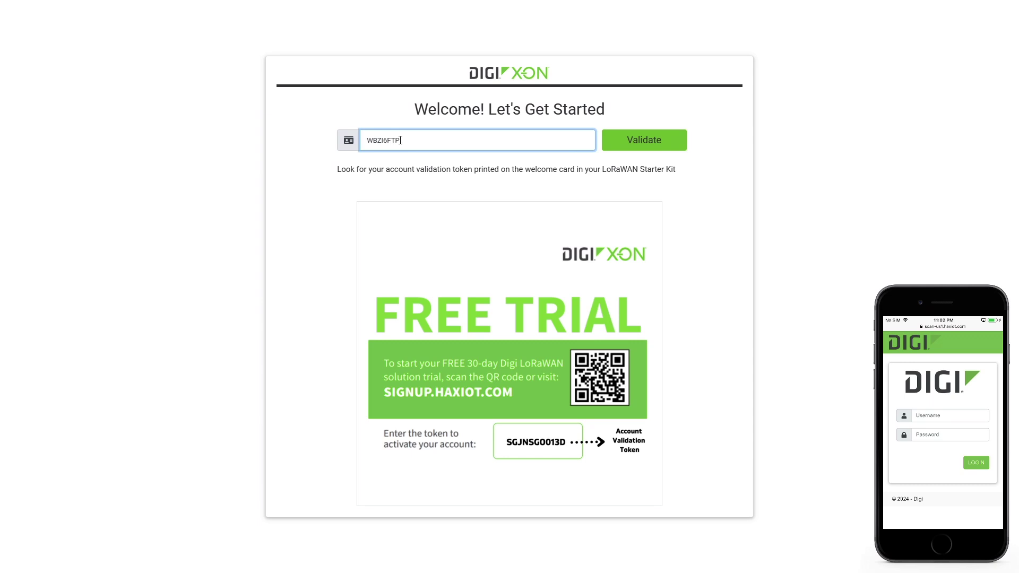
Validate the starter-kit account token and leave browser fullscreen
{"action": "left_click", "coordinate": [620, 146]}
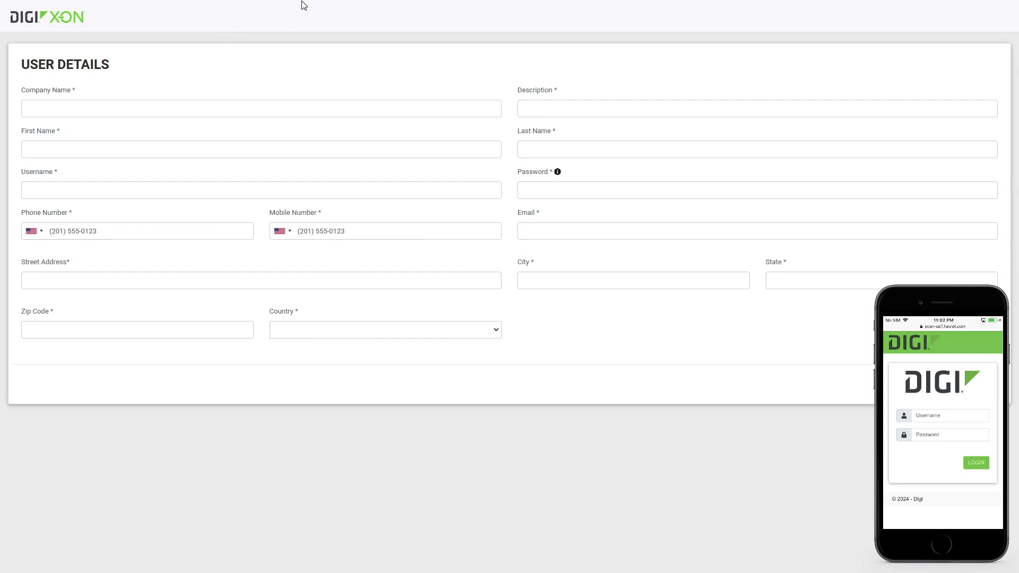
{"action": "key", "text": "F11"}
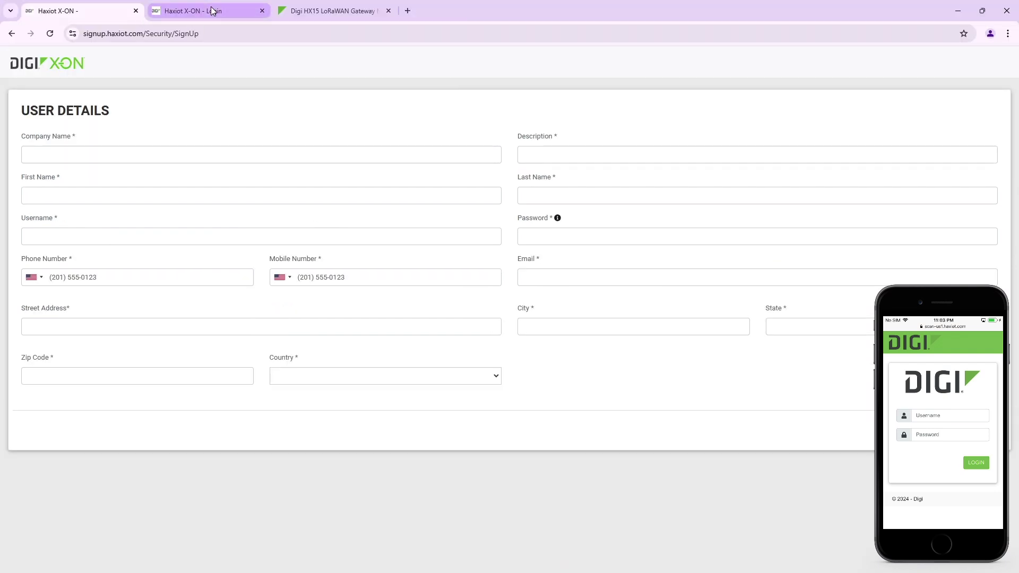
Log in on the already open 'Haxiot X-ON - Login' page with the filled-in credentials
{"action": "left_click", "coordinate": [213, 10]}
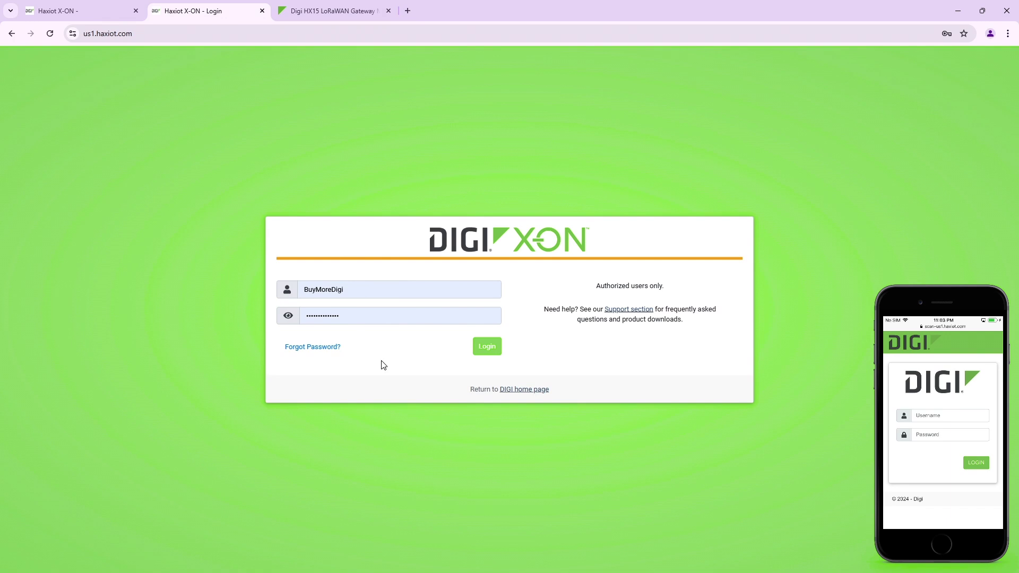
{"action": "left_click", "coordinate": [481, 350]}
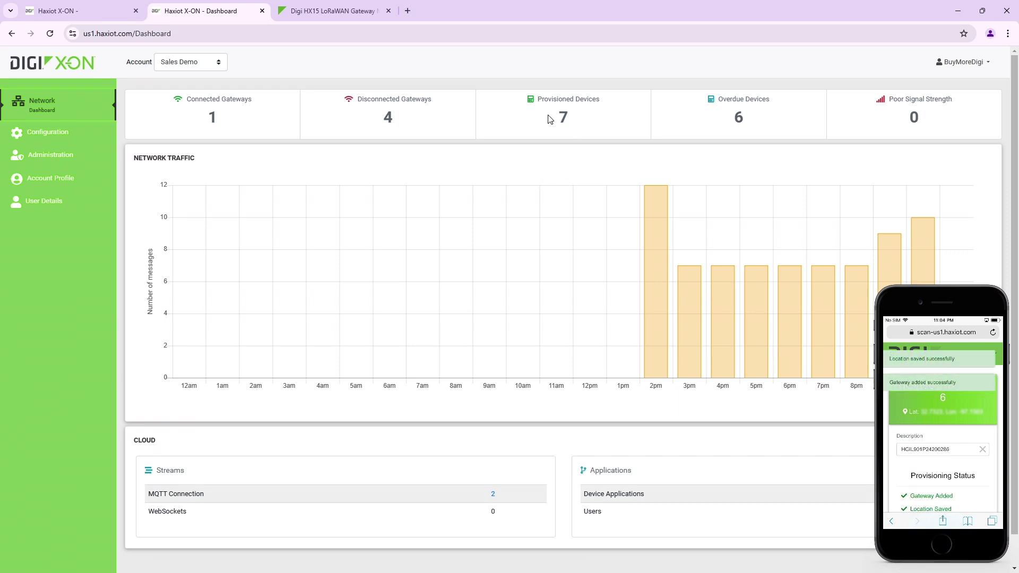
Reload the dashboard and open disconnected gateway HGIL901P24200286's details
{"action": "left_click", "coordinate": [49, 33]}
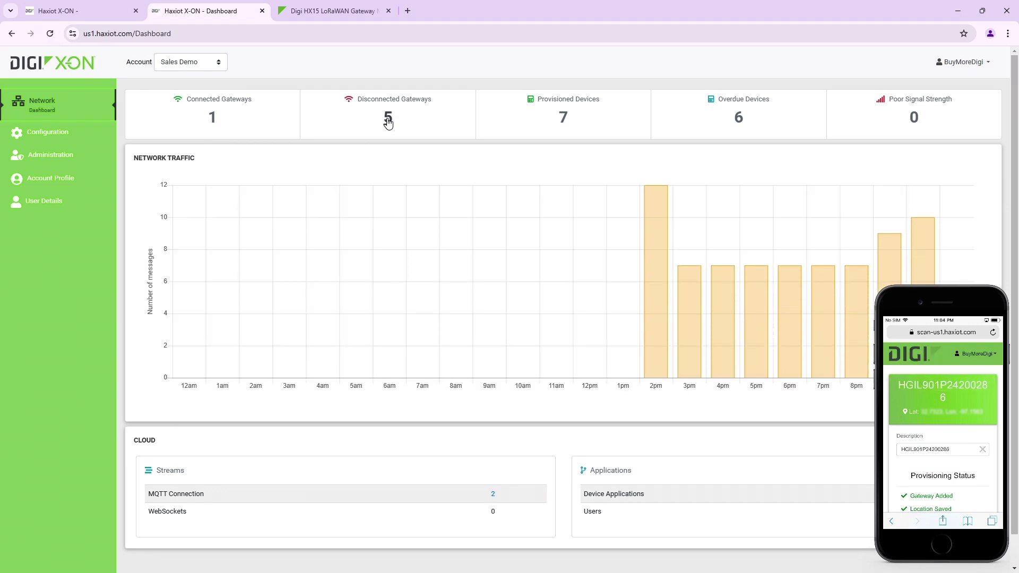
{"action": "left_click", "coordinate": [388, 121]}
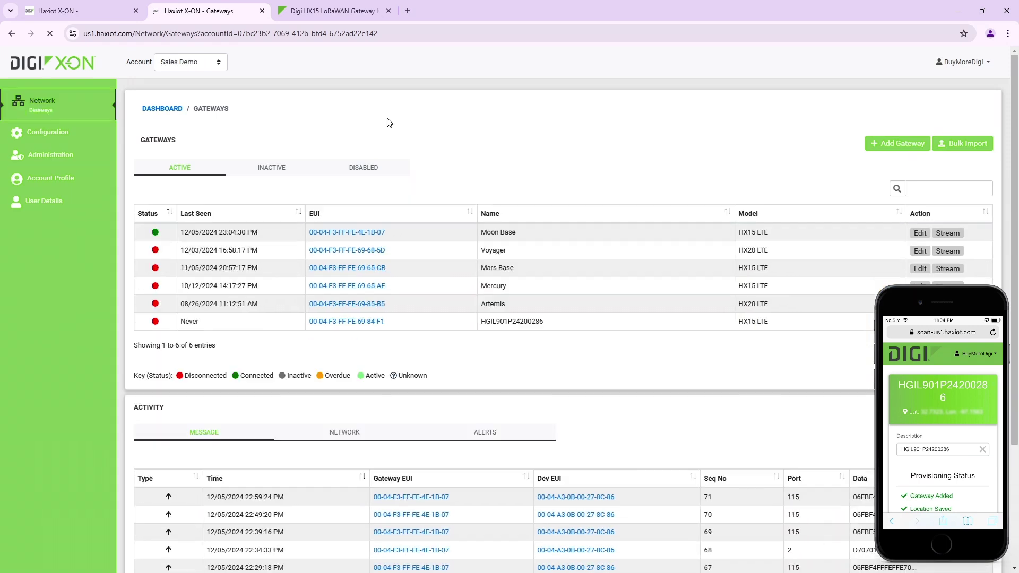
{"action": "left_click", "coordinate": [321, 324]}
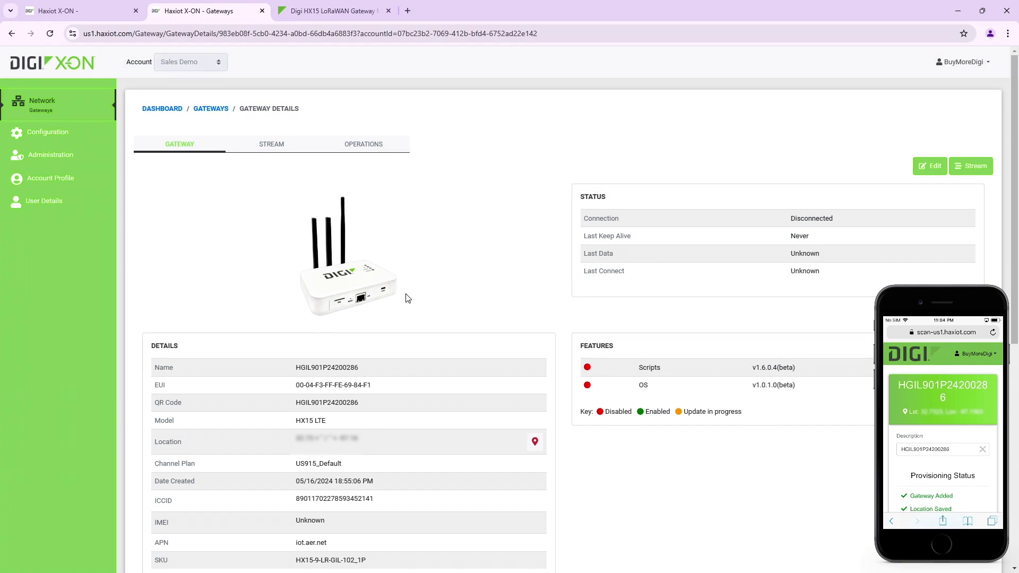
{"action": "scroll", "coordinate": [406, 298], "scroll_direction": "down", "scroll_amount": 1}
{"action": "scroll", "coordinate": [407, 298], "scroll_direction": "down", "scroll_amount": 2}
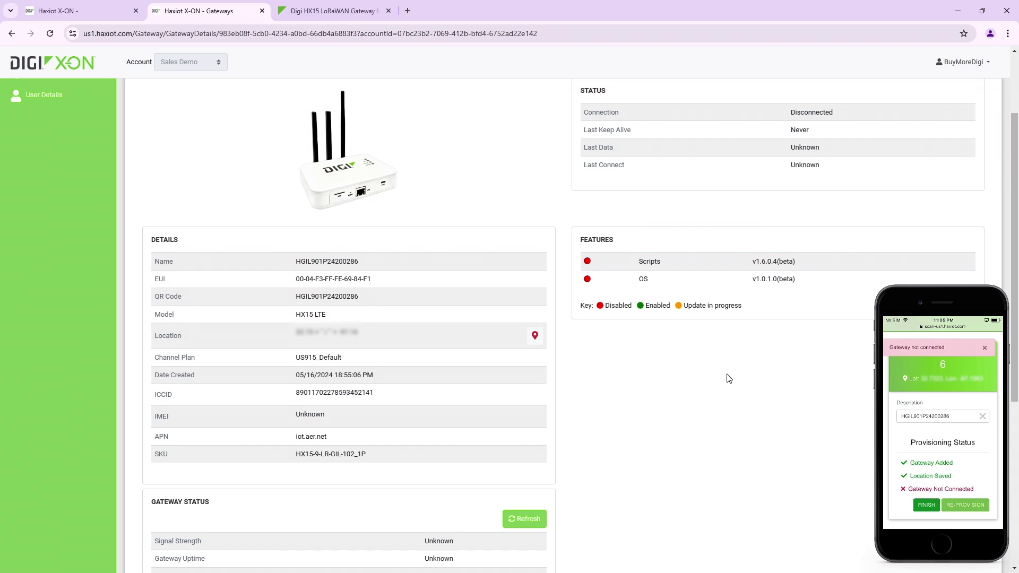
{"action": "scroll", "coordinate": [728, 378], "scroll_direction": "up", "scroll_amount": 3}
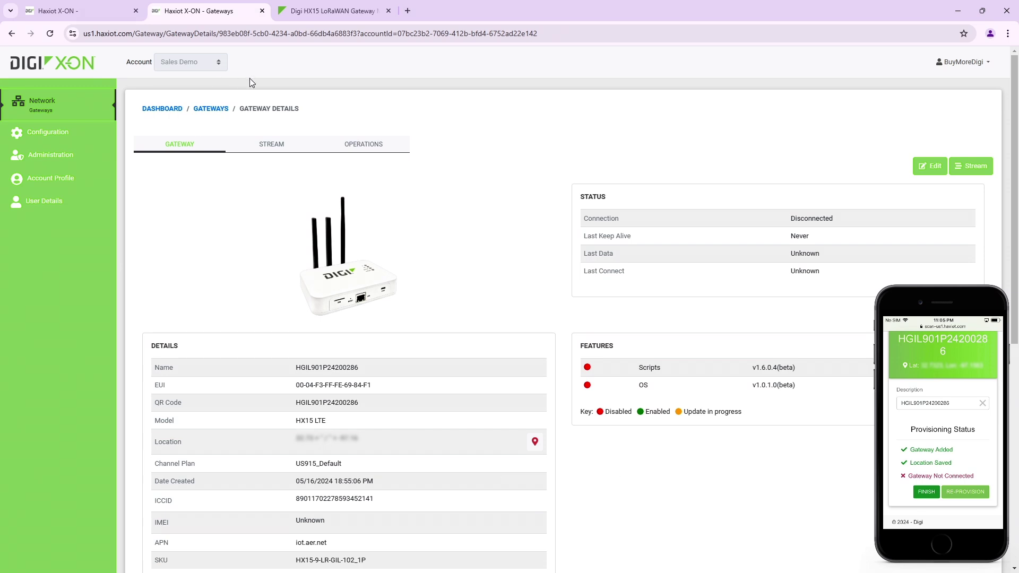
Reload HGIL901P24200286's details page and check the Features legend, including 'Update in progress'
{"action": "left_click", "coordinate": [50, 33]}
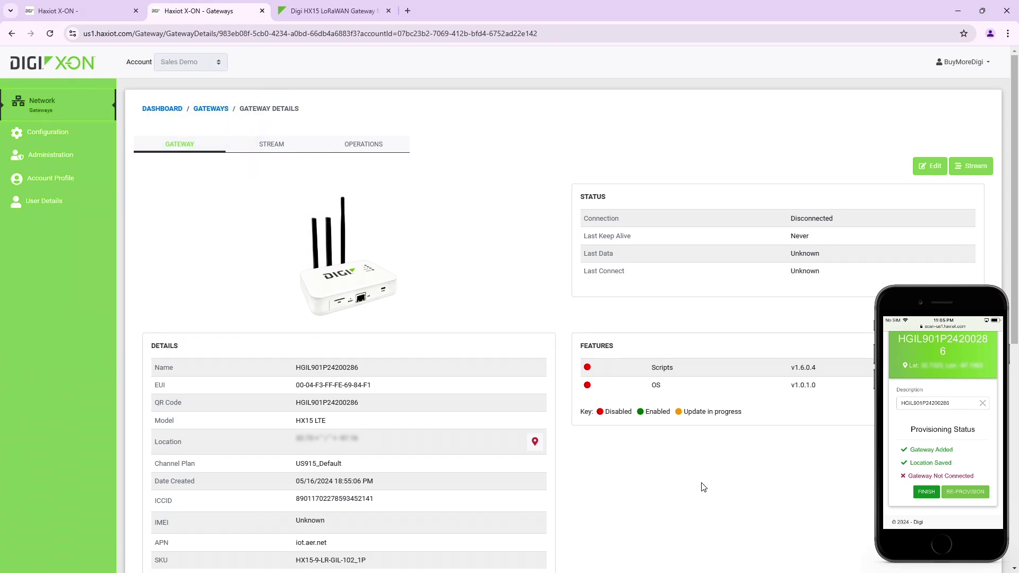
{"action": "scroll", "coordinate": [703, 486], "scroll_direction": "down", "scroll_amount": 3}
{"action": "scroll", "coordinate": [590, 433], "scroll_direction": "down", "scroll_amount": 2}
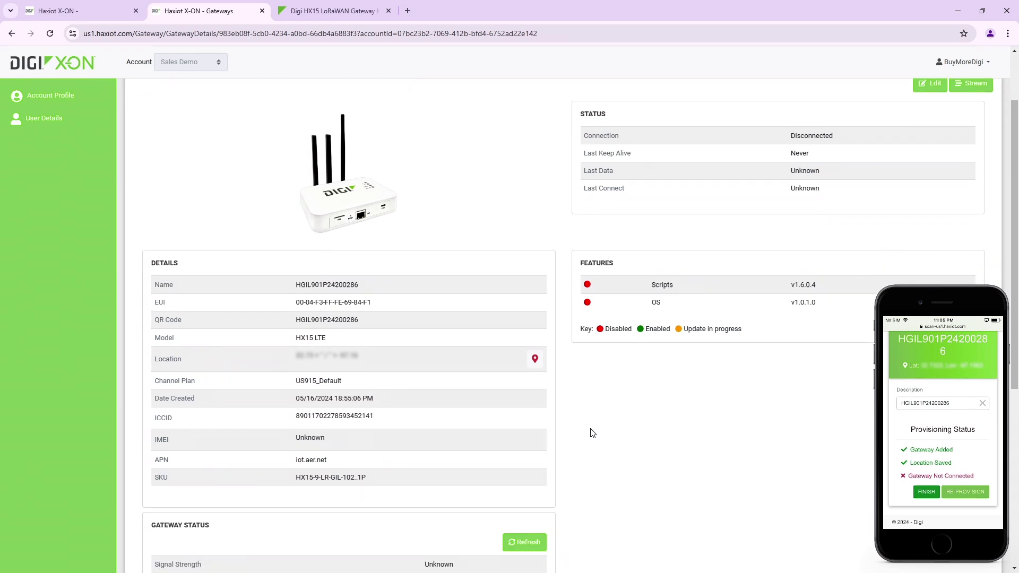
{"action": "scroll", "coordinate": [591, 433], "scroll_direction": "down", "scroll_amount": 2}
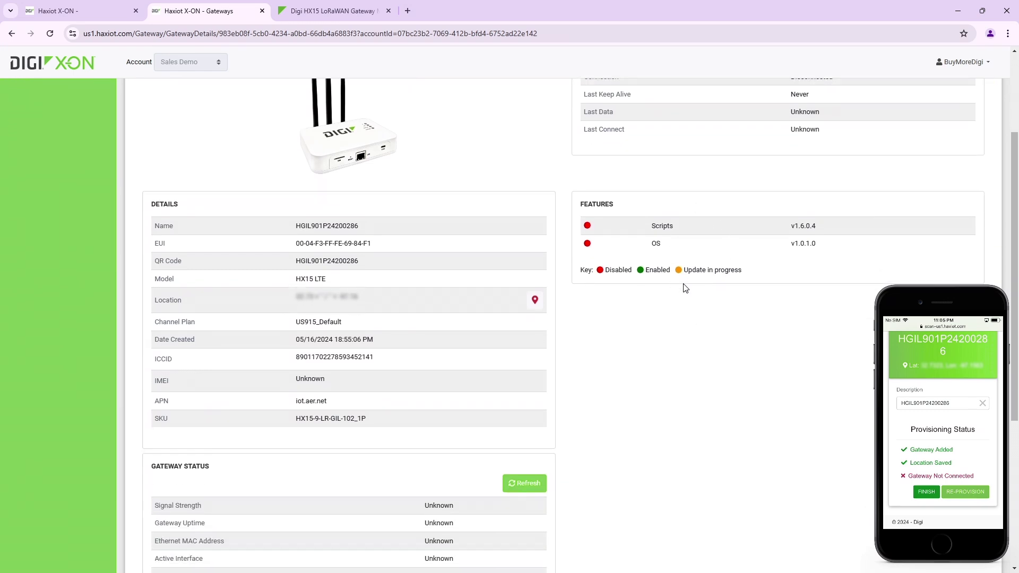
{"action": "scroll", "coordinate": [784, 348], "scroll_direction": "up", "scroll_amount": 2}
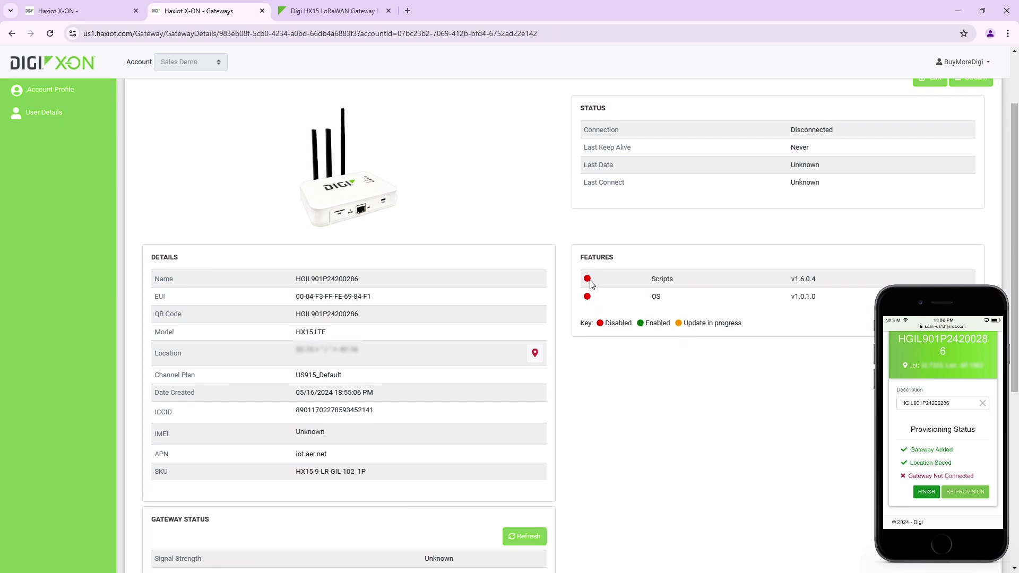
{"action": "mouse_move", "coordinate": [682, 322]}
{"action": "left_mouse_down"}
{"action": "mouse_move", "coordinate": [709, 322]}
{"action": "mouse_move", "coordinate": [683, 323]}
{"action": "left_mouse_up"}
{"action": "left_click", "coordinate": [765, 333]}
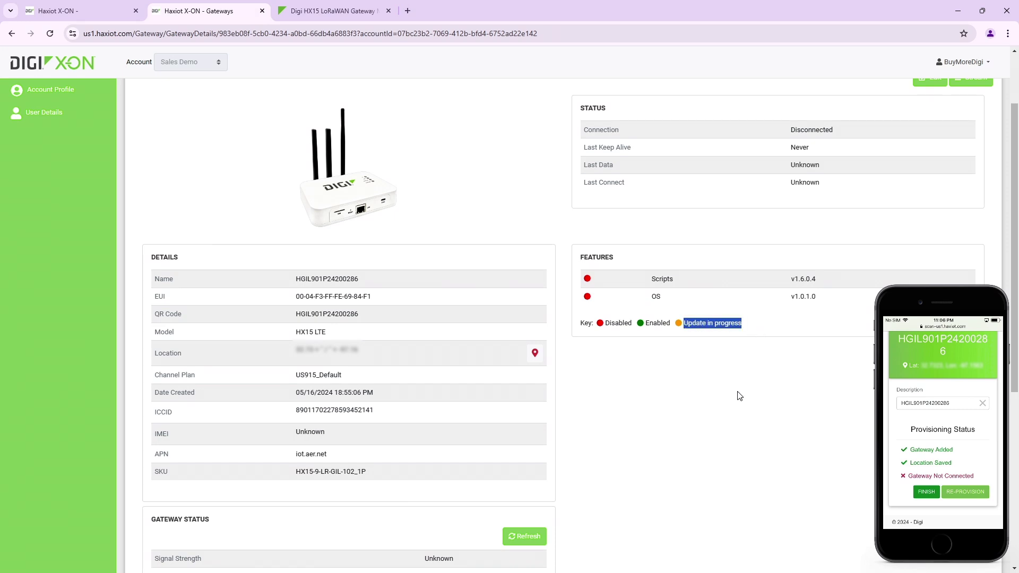
{"action": "left_click", "coordinate": [737, 375]}
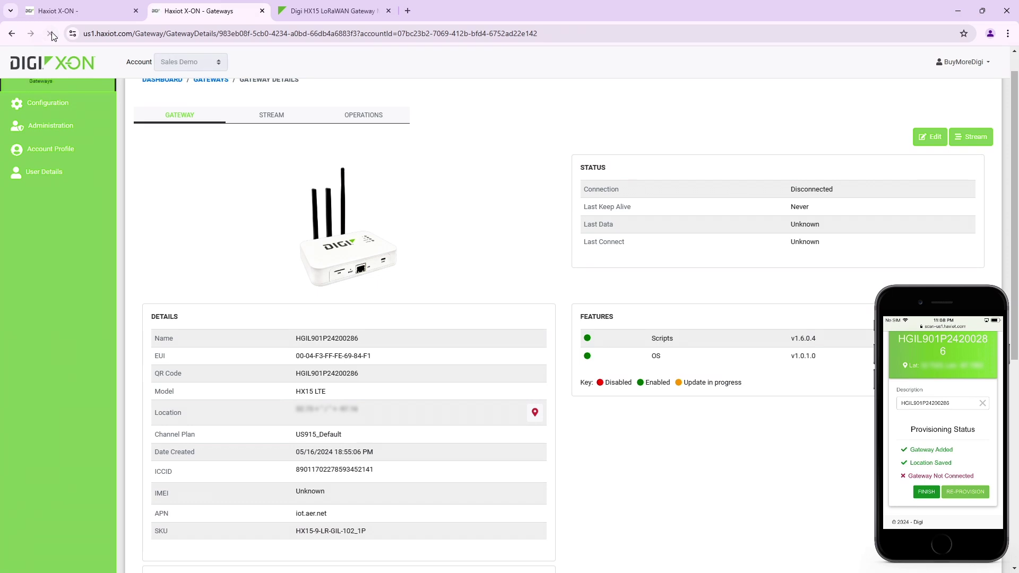
{"action": "scroll", "coordinate": [467, 283], "scroll_direction": "down", "scroll_amount": 1}
{"action": "scroll", "coordinate": [477, 286], "scroll_direction": "down", "scroll_amount": 2}
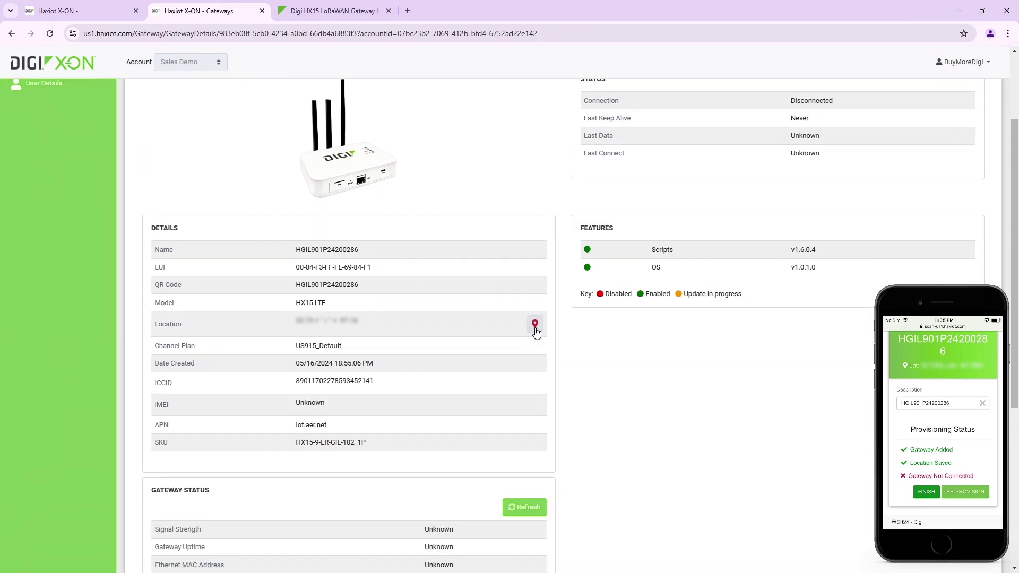
{"action": "scroll", "coordinate": [618, 374], "scroll_direction": "down", "scroll_amount": 1}
{"action": "scroll", "coordinate": [618, 374], "scroll_direction": "down", "scroll_amount": 1}
{"action": "scroll", "coordinate": [618, 374], "scroll_direction": "up", "scroll_amount": 4}
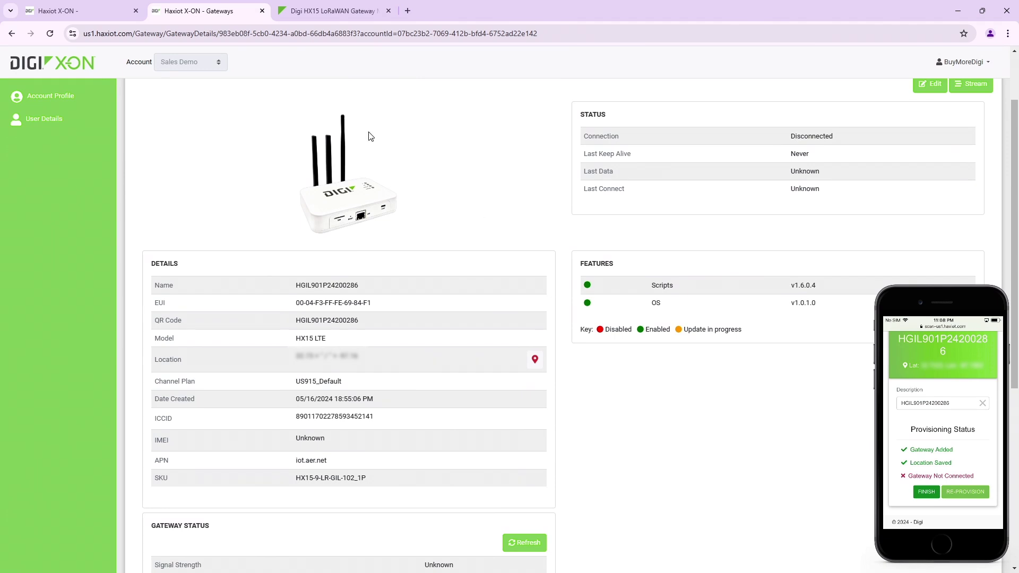
{"action": "left_click", "coordinate": [50, 34]}
{"action": "left_click", "coordinate": [50, 34]}
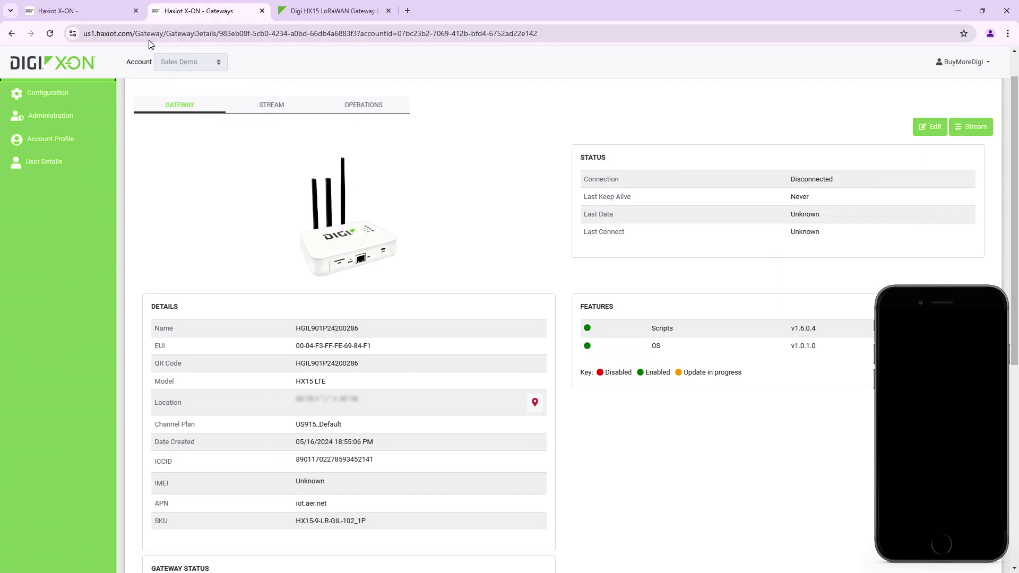
Reload the gateway details page twice, then request Gateway Status refreshes
{"action": "left_click", "coordinate": [49, 33]}
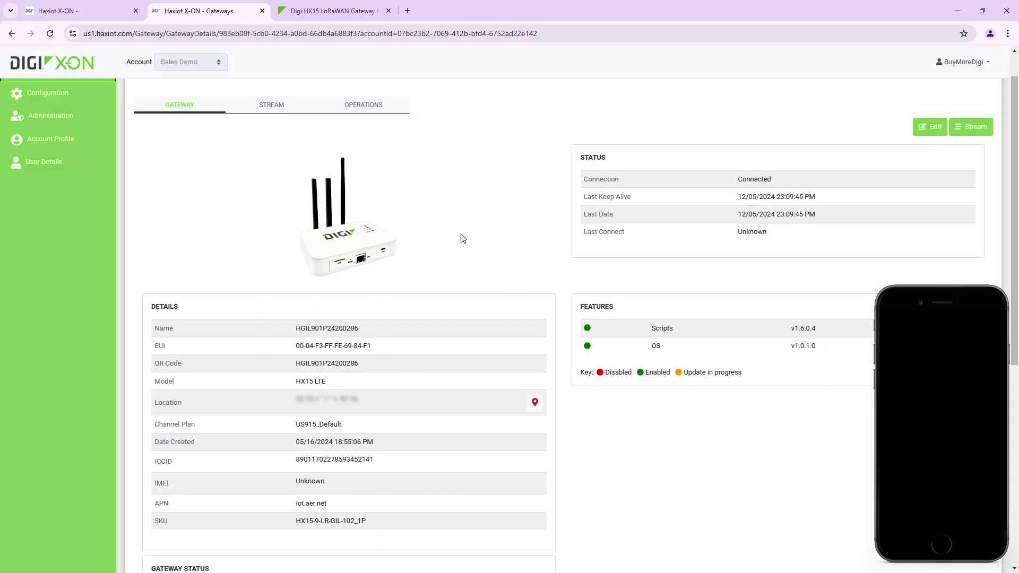
{"action": "scroll", "coordinate": [463, 239], "scroll_direction": "down", "scroll_amount": 2}
{"action": "scroll", "coordinate": [460, 238], "scroll_direction": "up", "scroll_amount": 3}
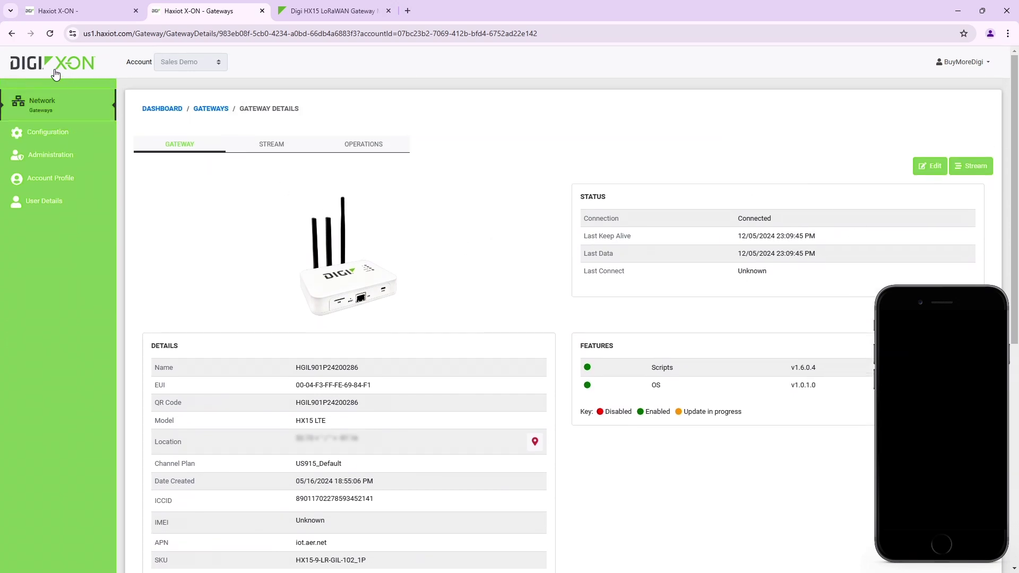
{"action": "left_click", "coordinate": [50, 34]}
{"action": "scroll", "coordinate": [427, 231], "scroll_direction": "down", "scroll_amount": 3}
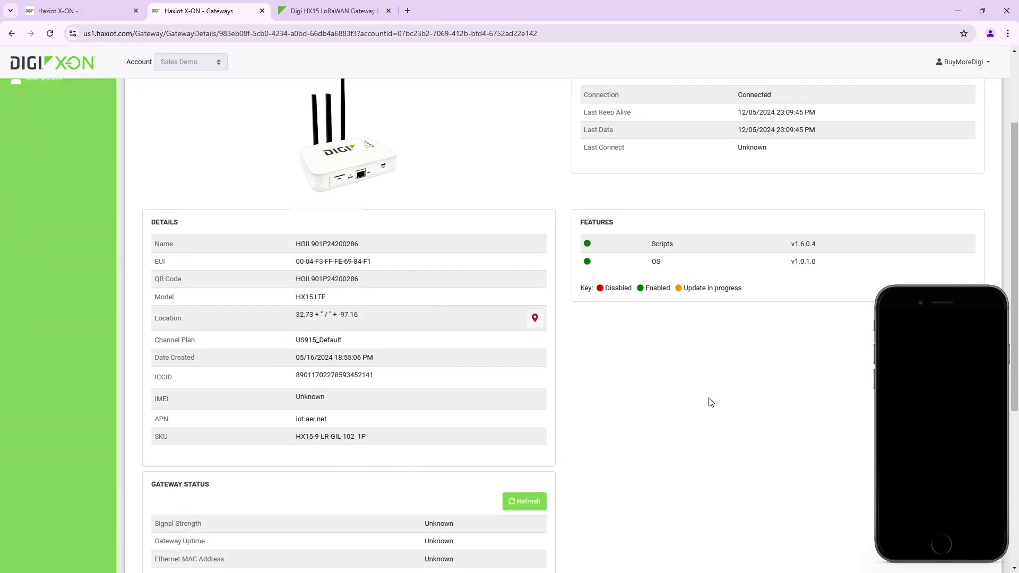
{"action": "scroll", "coordinate": [710, 402], "scroll_direction": "down", "scroll_amount": 3}
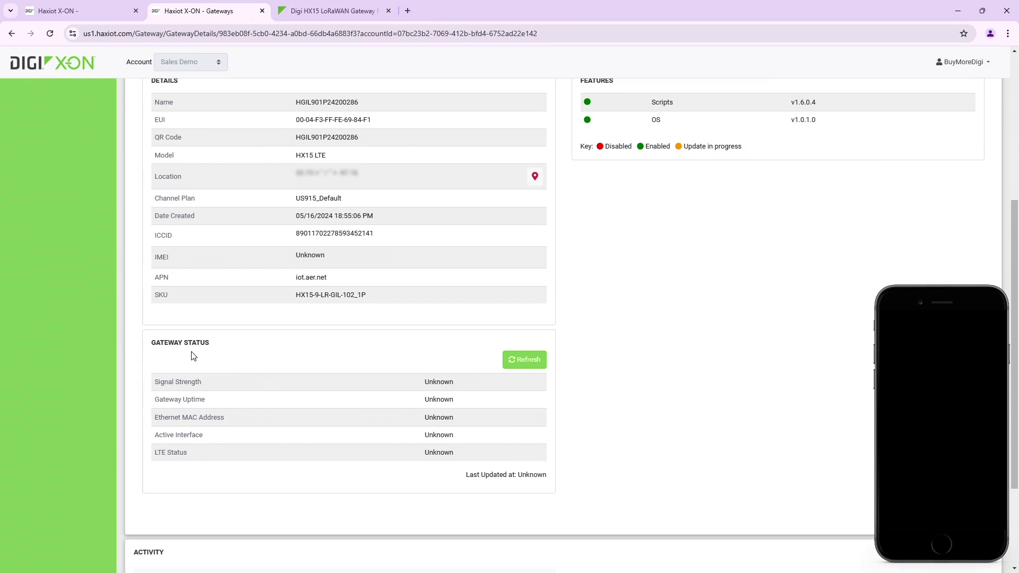
{"action": "left_click", "coordinate": [524, 359]}
{"action": "scroll", "coordinate": [687, 345], "scroll_direction": "up", "scroll_amount": 1}
{"action": "scroll", "coordinate": [685, 345], "scroll_direction": "up", "scroll_amount": 1}
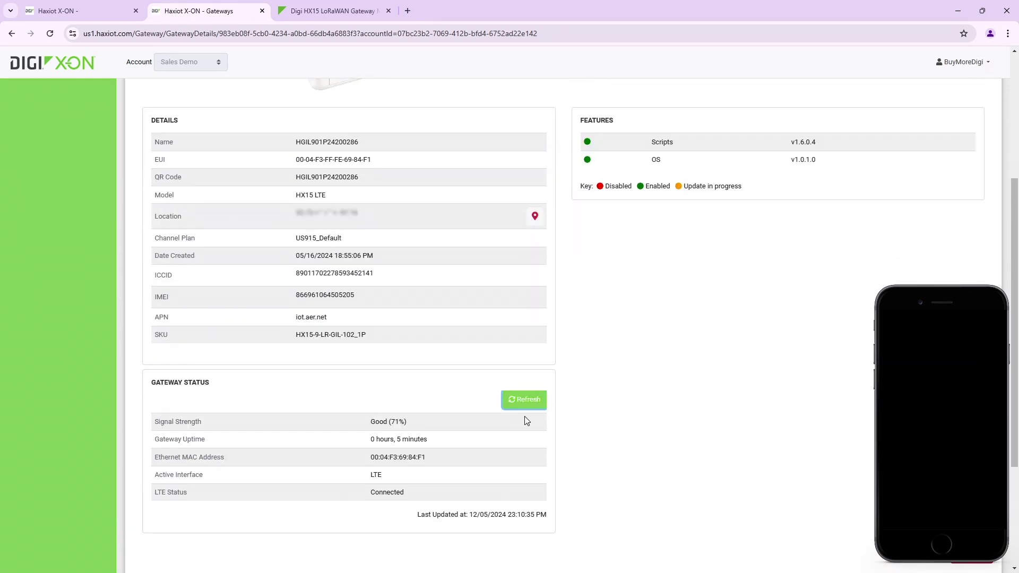
{"action": "left_click", "coordinate": [518, 402]}
Confirm the status refresh and point out the 6-minute uptime
{"action": "left_click", "coordinate": [556, 102]}
{"action": "scroll", "coordinate": [353, 467], "scroll_direction": "down", "scroll_amount": 2}
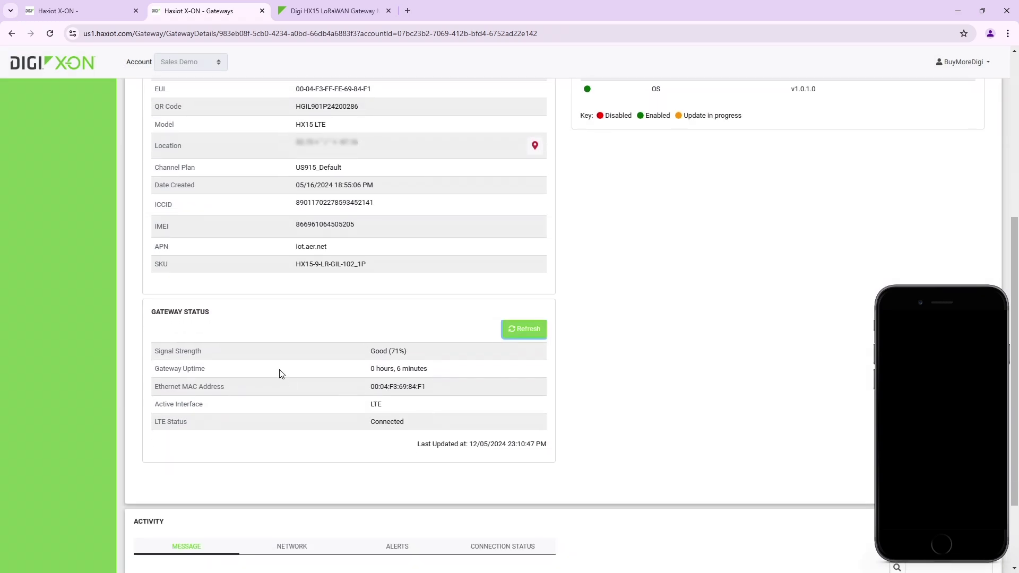
{"action": "left_click_drag", "start_coordinate": [431, 368], "coordinate": [367, 373]}
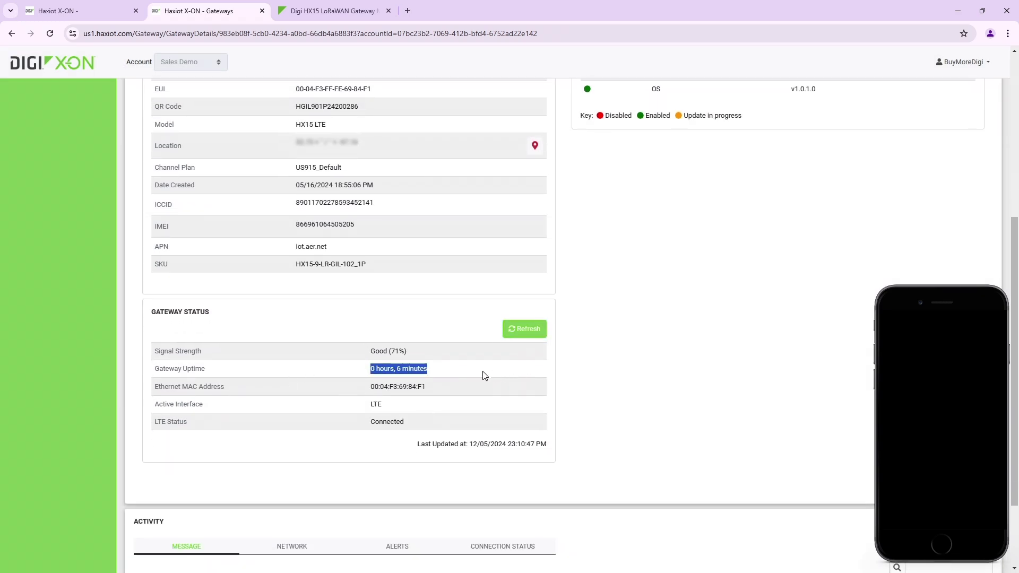
{"action": "left_click", "coordinate": [451, 378]}
{"action": "scroll", "coordinate": [459, 375], "scroll_direction": "down", "scroll_amount": 1}
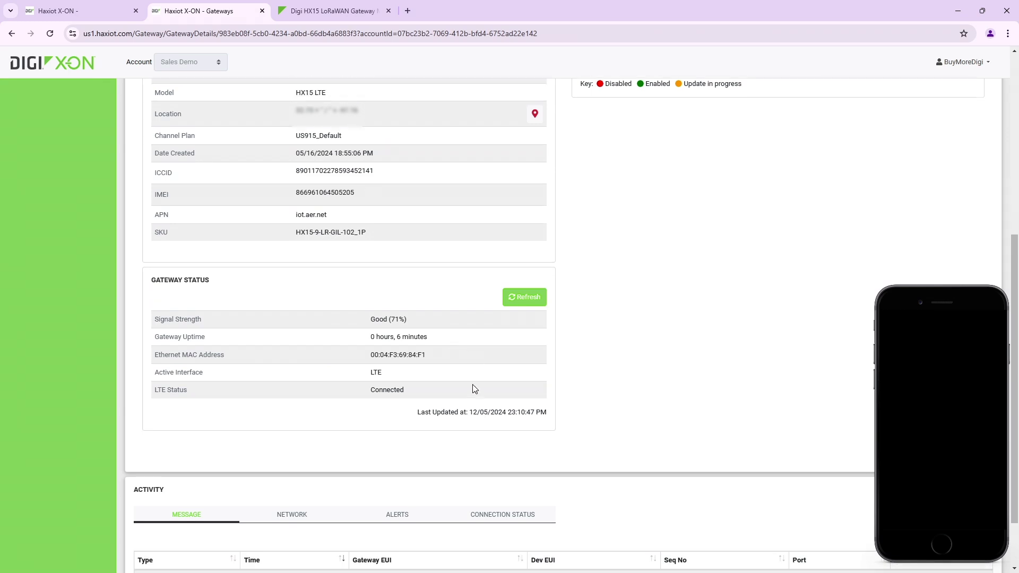
Point out the LTE interface, Connected LTE status and Good (71%) signal
{"action": "double_click", "coordinate": [371, 352]}
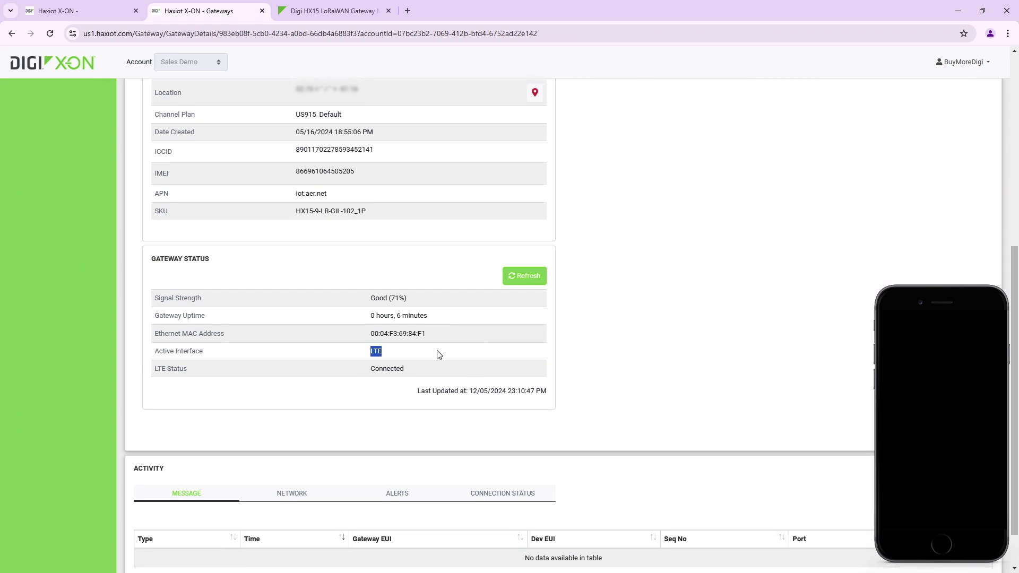
{"action": "left_click", "coordinate": [374, 354]}
{"action": "scroll", "coordinate": [402, 383], "scroll_direction": "down", "scroll_amount": 1}
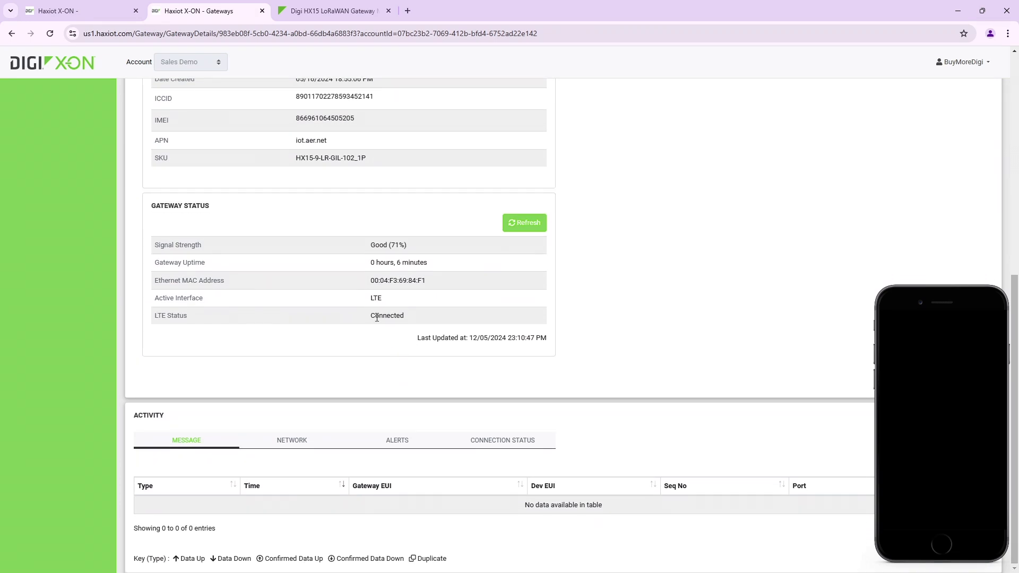
{"action": "double_click", "coordinate": [382, 316]}
{"action": "left_click", "coordinate": [388, 345]}
{"action": "left_click_drag", "start_coordinate": [366, 245], "coordinate": [407, 246]}
{"action": "scroll", "coordinate": [446, 272], "scroll_direction": "up", "scroll_amount": 3}
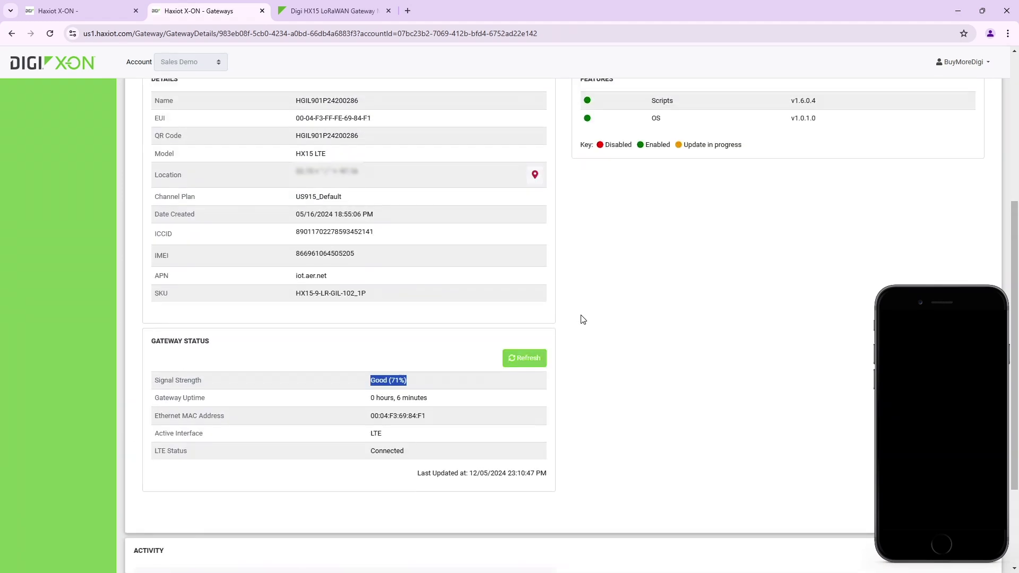
{"action": "scroll", "coordinate": [581, 319], "scroll_direction": "up", "scroll_amount": 3}
{"action": "scroll", "coordinate": [593, 370], "scroll_direction": "up", "scroll_amount": 3}
{"action": "scroll", "coordinate": [592, 370], "scroll_direction": "down", "scroll_amount": 3}
{"action": "scroll", "coordinate": [593, 374], "scroll_direction": "down", "scroll_amount": 3}
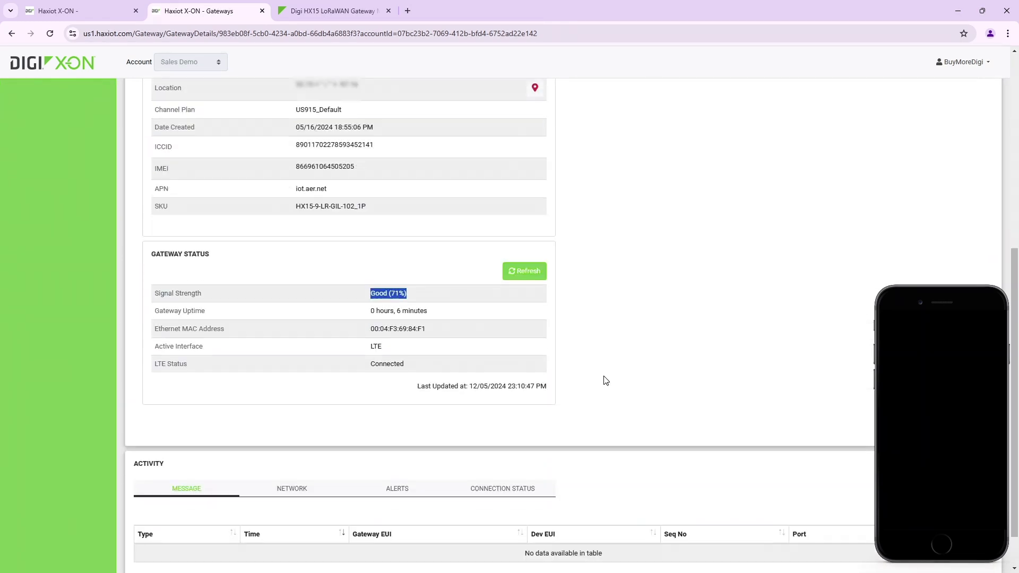
{"action": "scroll", "coordinate": [510, 399], "scroll_direction": "down", "scroll_amount": 1}
View the Connection Status, Alerts (one Gateway Connected entry), Network and Message activity tabs
{"action": "left_click", "coordinate": [496, 442]}
{"action": "scroll", "coordinate": [642, 405], "scroll_direction": "down", "scroll_amount": 3}
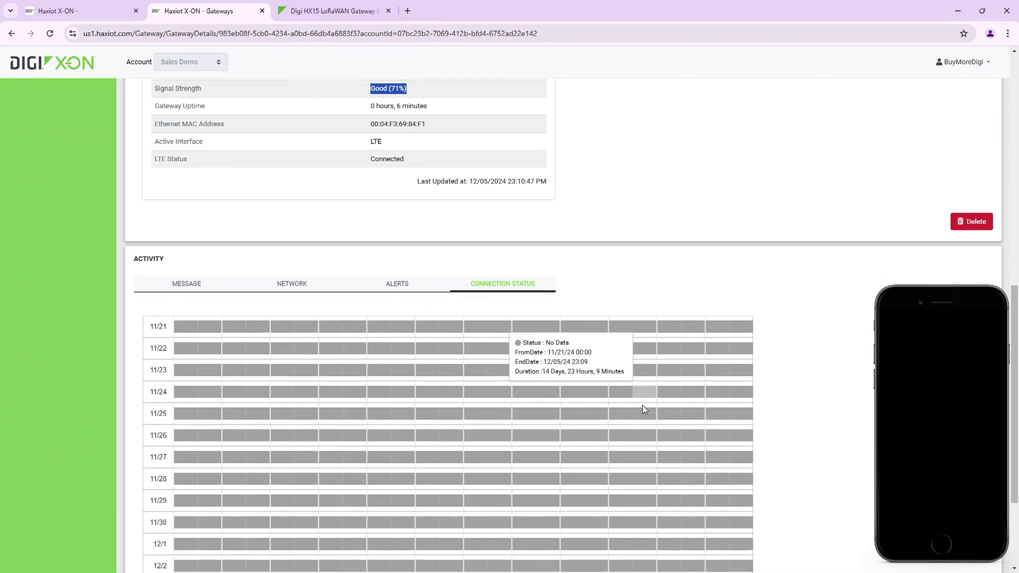
{"action": "scroll", "coordinate": [643, 405], "scroll_direction": "down", "scroll_amount": 3}
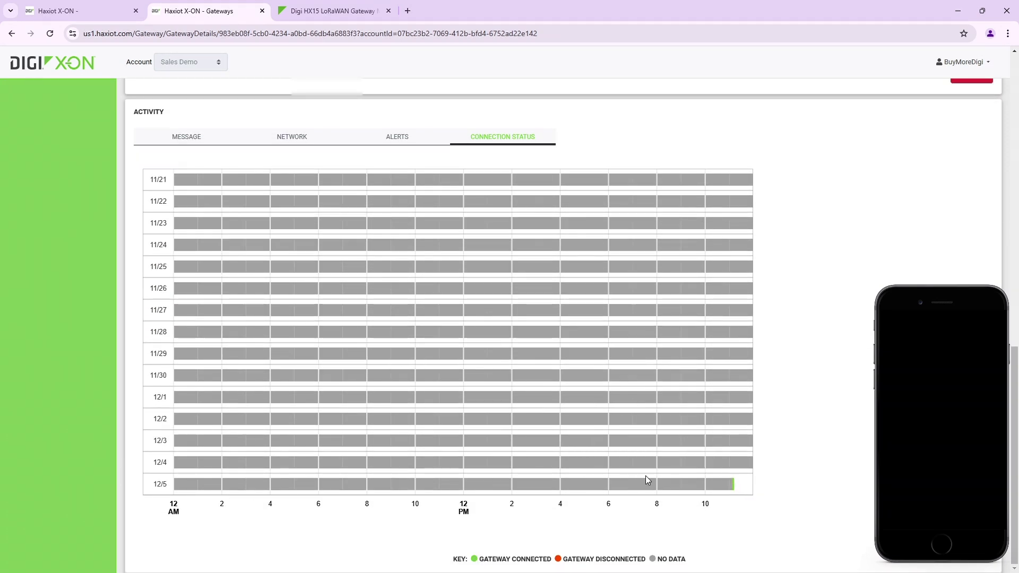
{"action": "mouse_move", "coordinate": [732, 485]}
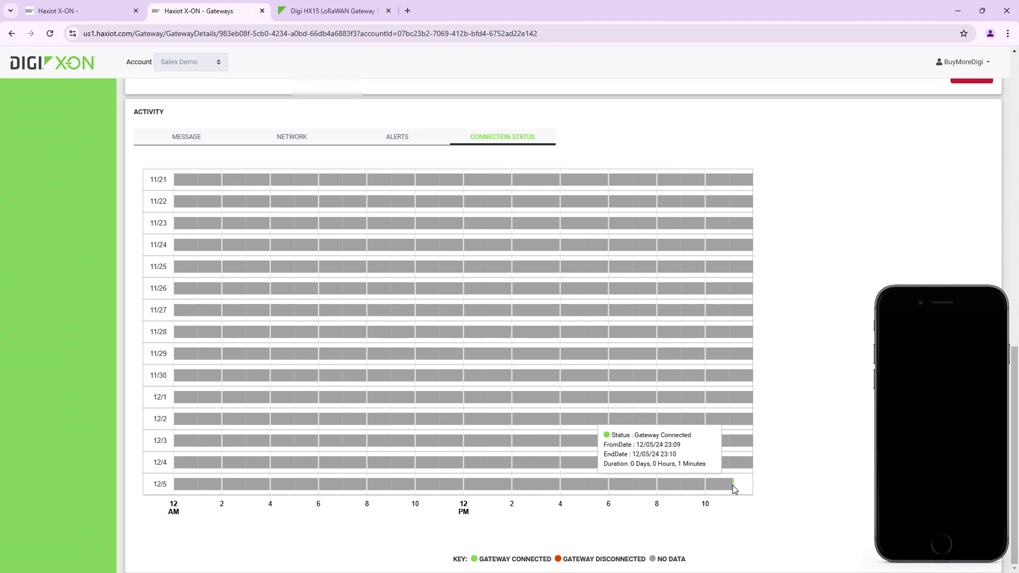
{"action": "left_click", "coordinate": [382, 137]}
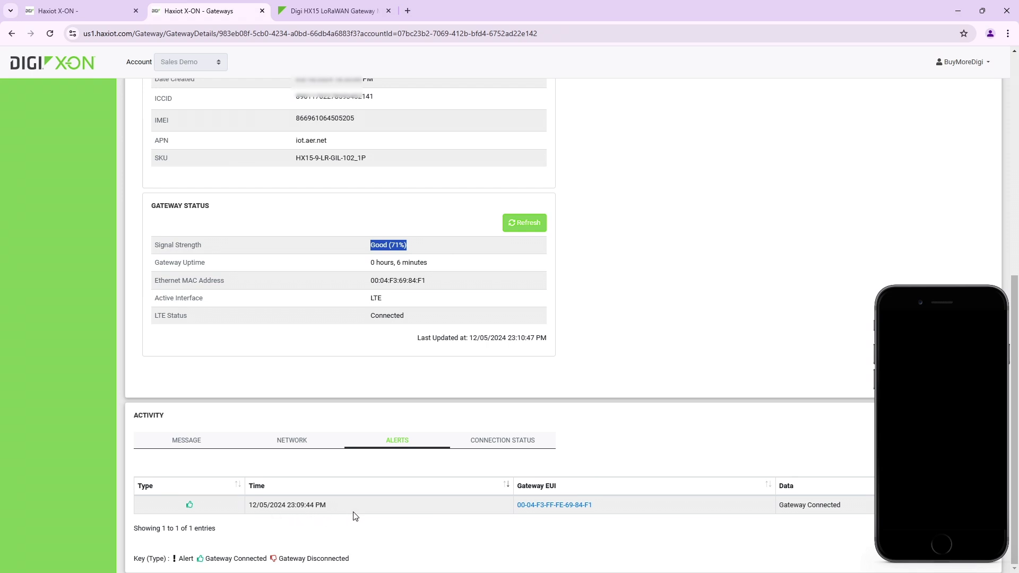
{"action": "scroll", "coordinate": [353, 516], "scroll_direction": "up", "scroll_amount": 1}
{"action": "left_click", "coordinate": [311, 480]}
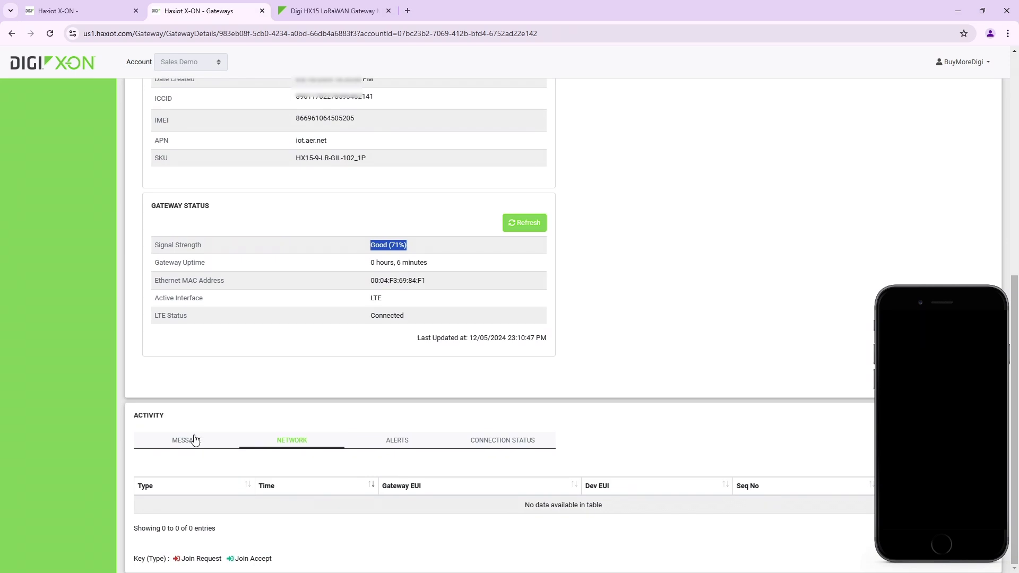
{"action": "left_click", "coordinate": [194, 442]}
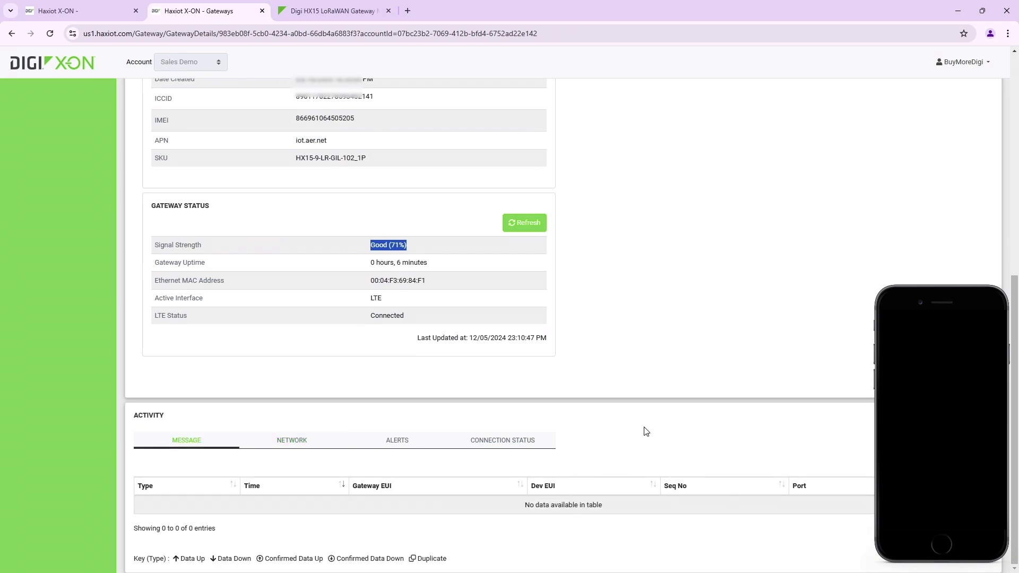
Reload the gateway details page so the 23:11:33 Data Up message appears
{"action": "left_click", "coordinate": [50, 33]}
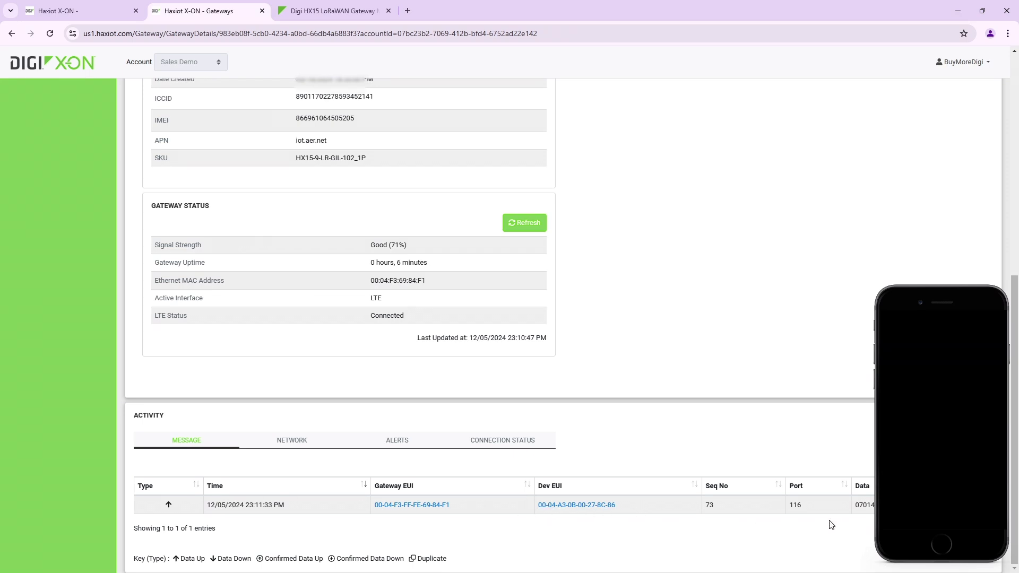
{"action": "scroll", "coordinate": [801, 309], "scroll_direction": "up", "scroll_amount": 10}
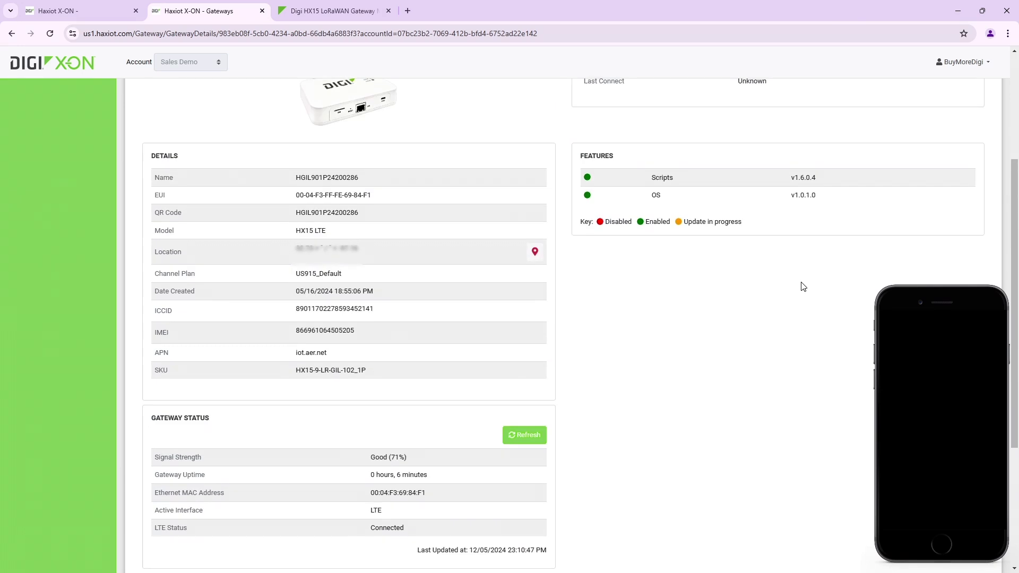
{"action": "scroll", "coordinate": [801, 308], "scroll_direction": "up", "scroll_amount": 5}
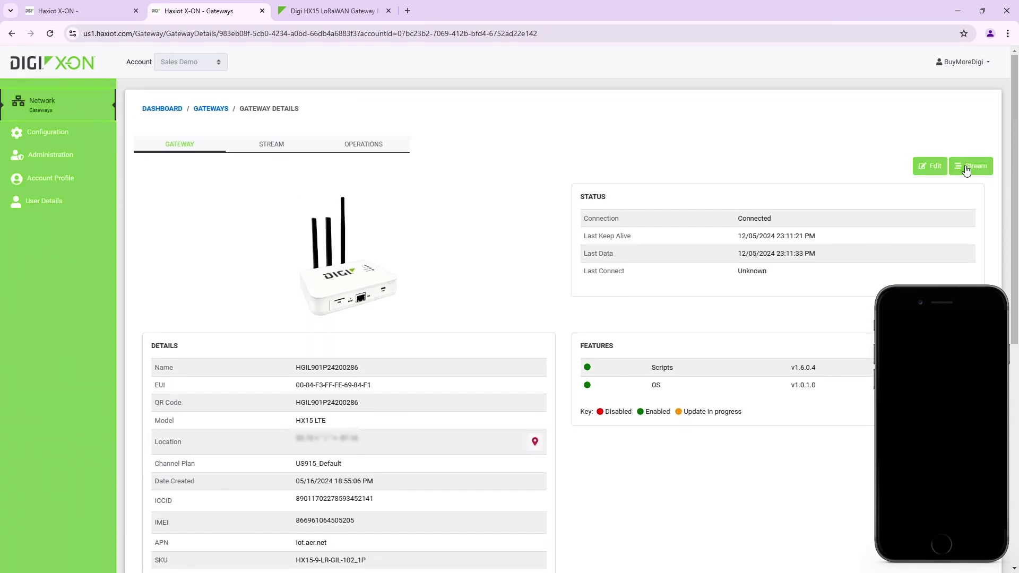
Open the live Stream view for gateway 00-04-F3-FF-FE-69-84-F1 in a new tab
{"action": "left_click", "coordinate": [968, 169]}
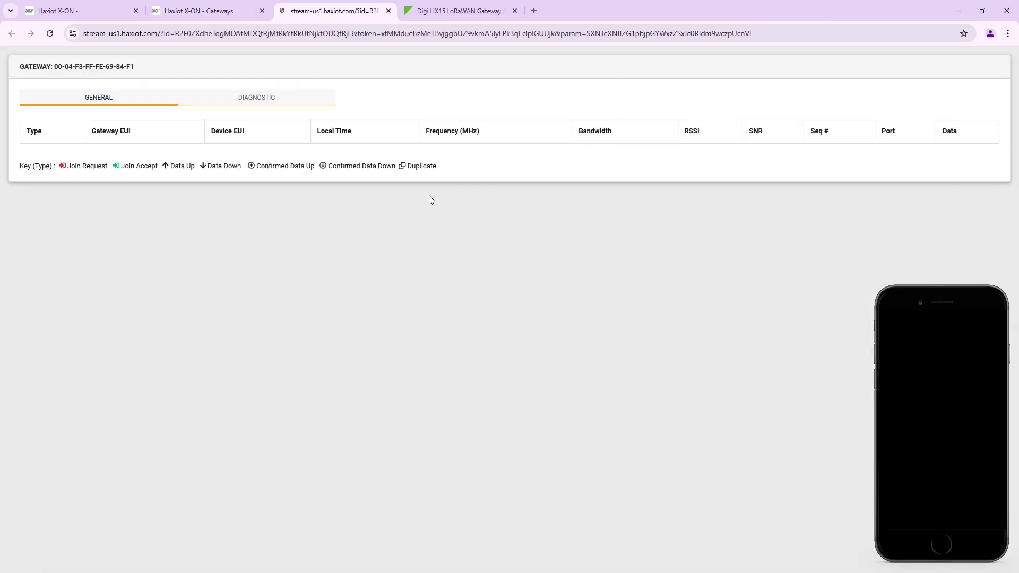